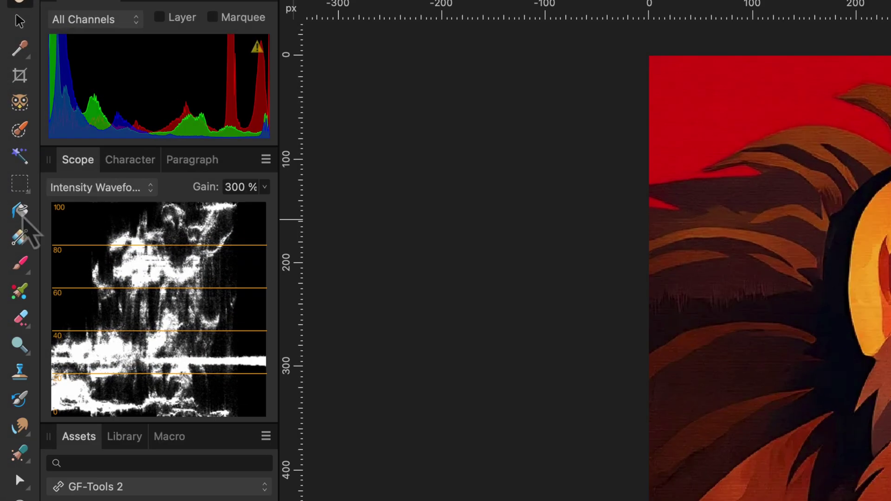
Step: Select the Flood Fill tool, using G to toggle to Gradient and back
{"action": "left_click", "coordinate": [23, 217]}
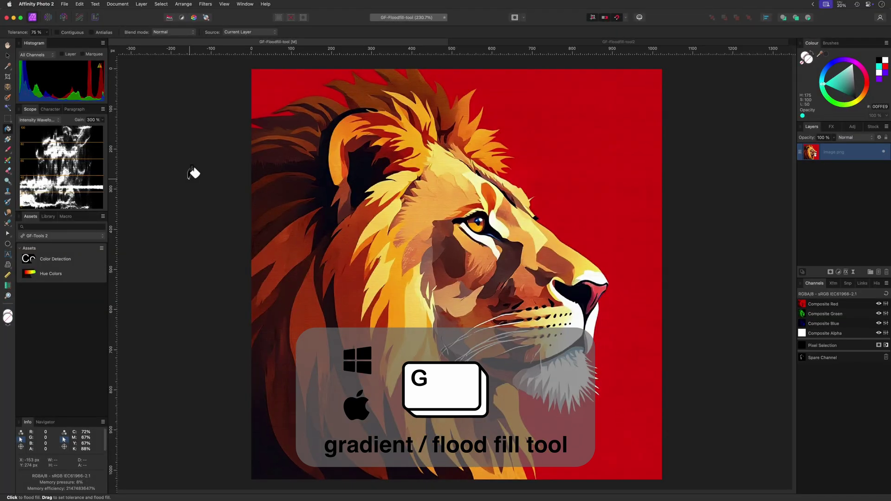
{"action": "key", "text": "g"}
{"action": "key", "text": "g"}
{"action": "key", "text": "g"}
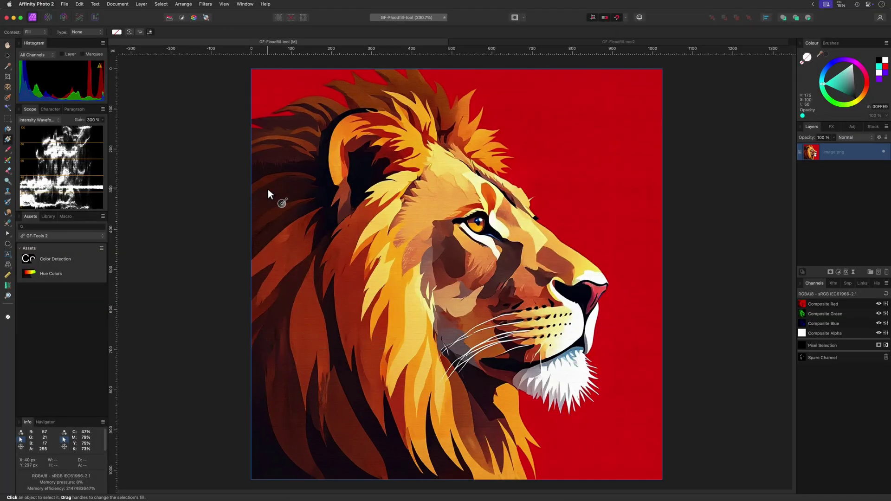
{"action": "key", "text": "g"}
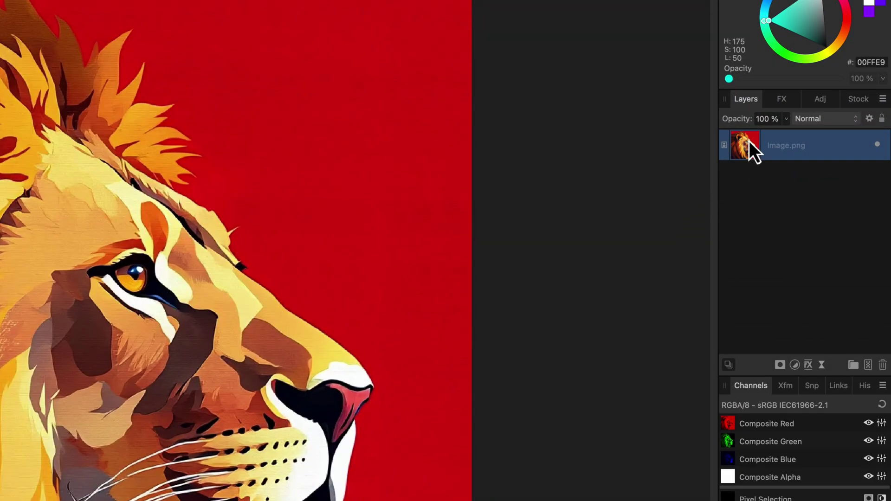
Step: Add an empty Pixel layer above Image.png and flood fill the whole canvas cyan as a test
{"action": "right_click", "coordinate": [749, 141]}
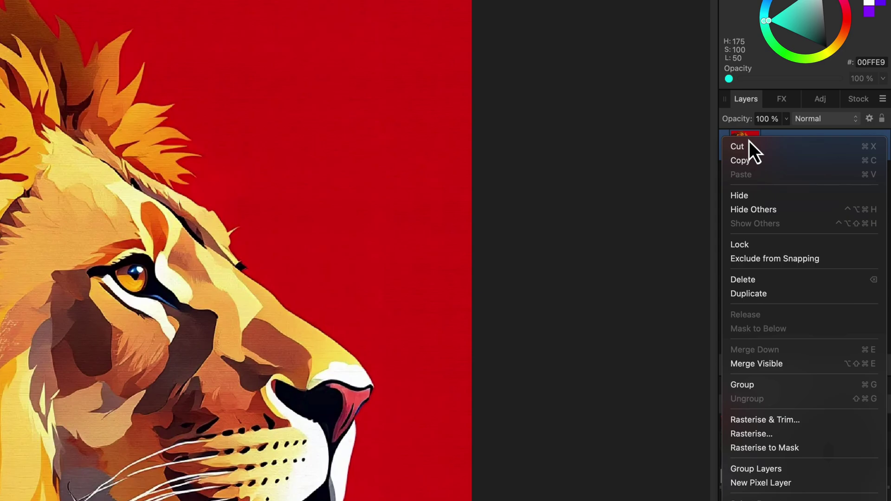
{"action": "left_click", "coordinate": [772, 423]}
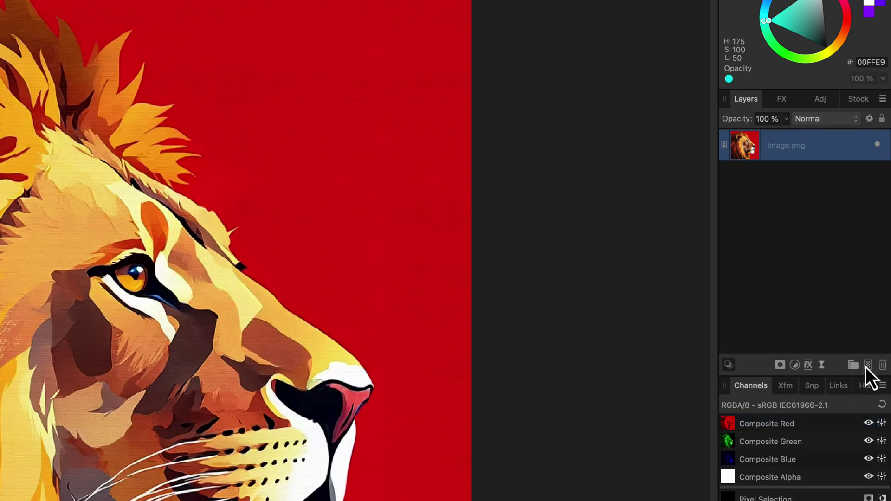
{"action": "left_click", "coordinate": [866, 365]}
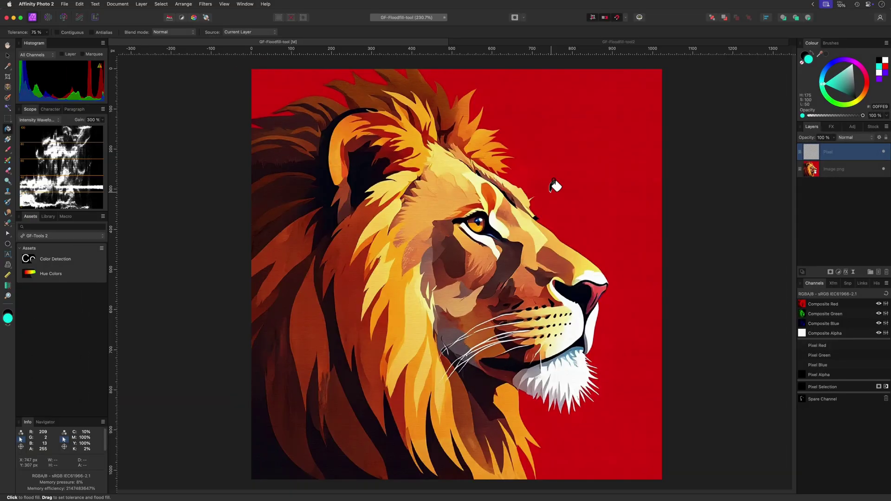
{"action": "left_click", "coordinate": [554, 185]}
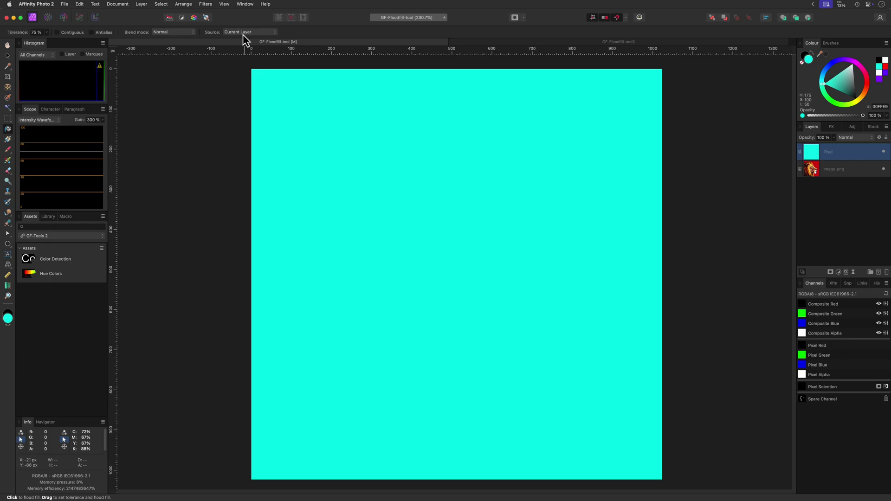
Step: Undo the test fill, set Source to Current Layer & Below, and flood fill the lion cyan
{"action": "key", "text": "super+z"}
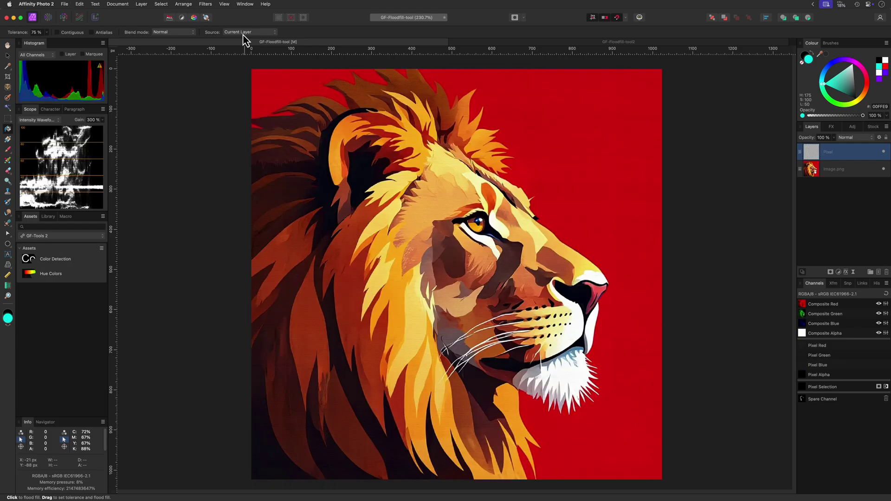
{"action": "left_click", "coordinate": [244, 33]}
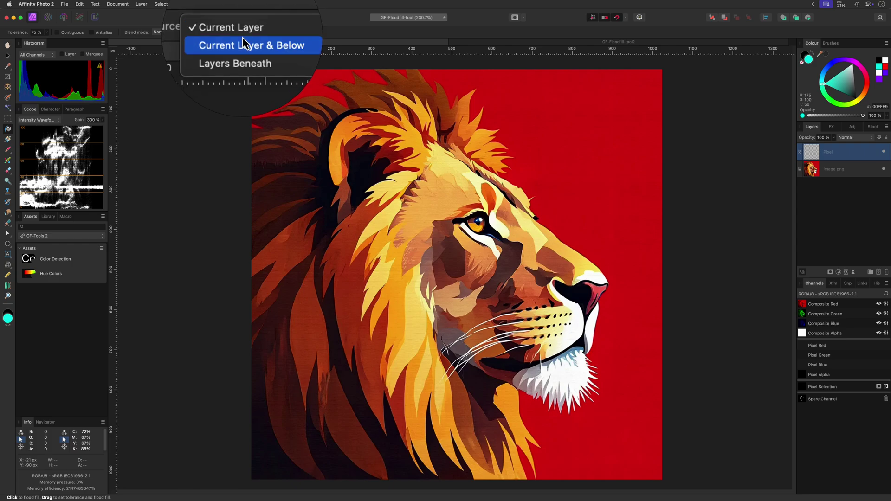
{"action": "left_click", "coordinate": [245, 41]}
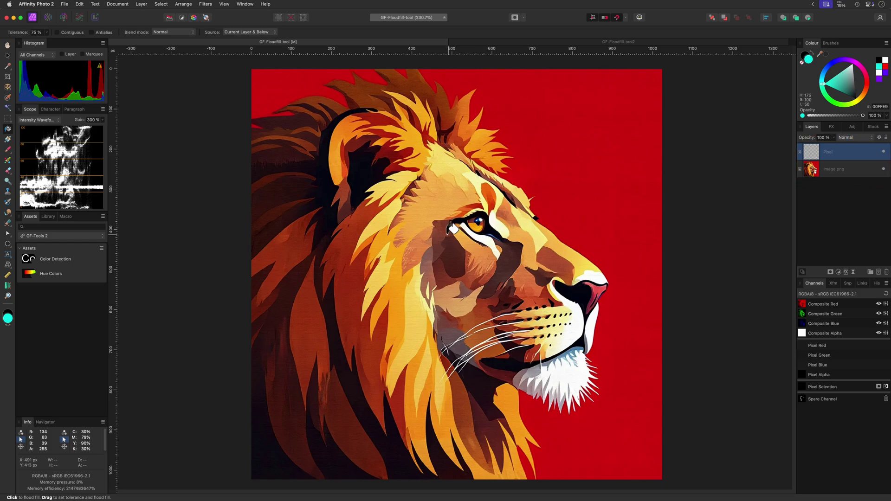
{"action": "left_click", "coordinate": [446, 233]}
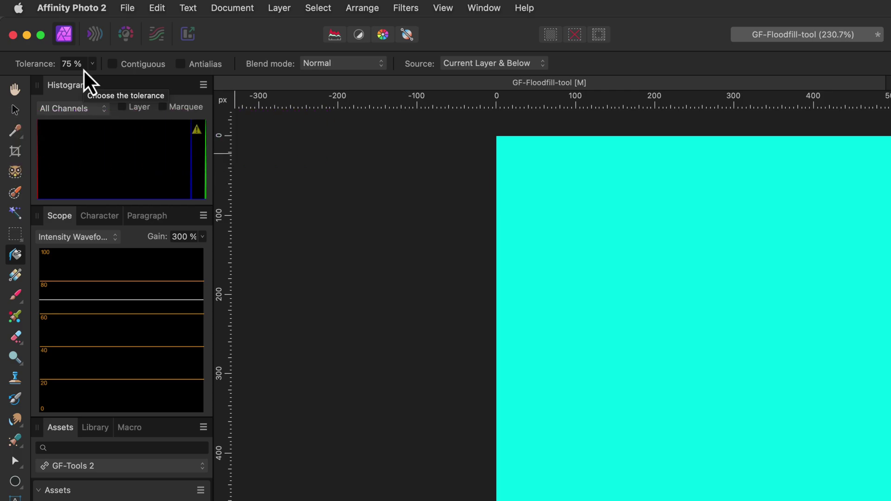
Step: Undo the full-canvas fill, lower tolerance to 15%, and flood fill the dark mane cyan
{"action": "key", "text": "super+z"}
{"action": "left_click", "coordinate": [92, 63]}
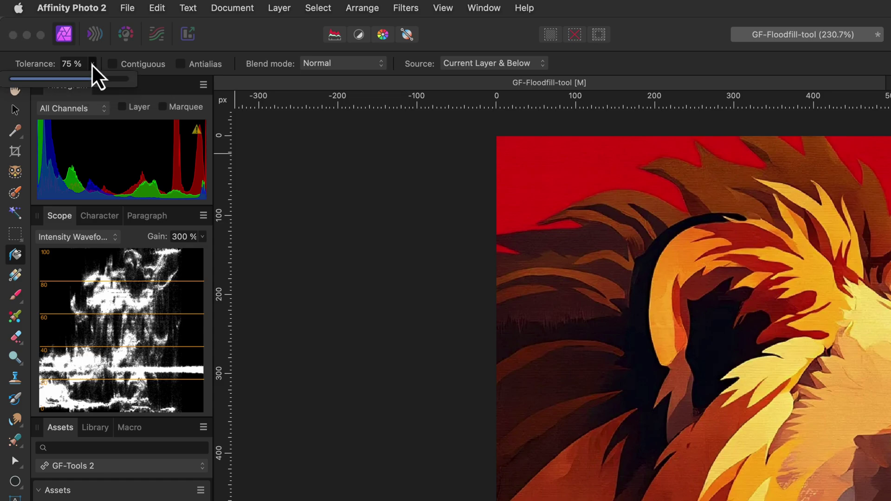
{"action": "left_click_drag", "start_coordinate": [95, 80], "coordinate": [26, 80]}
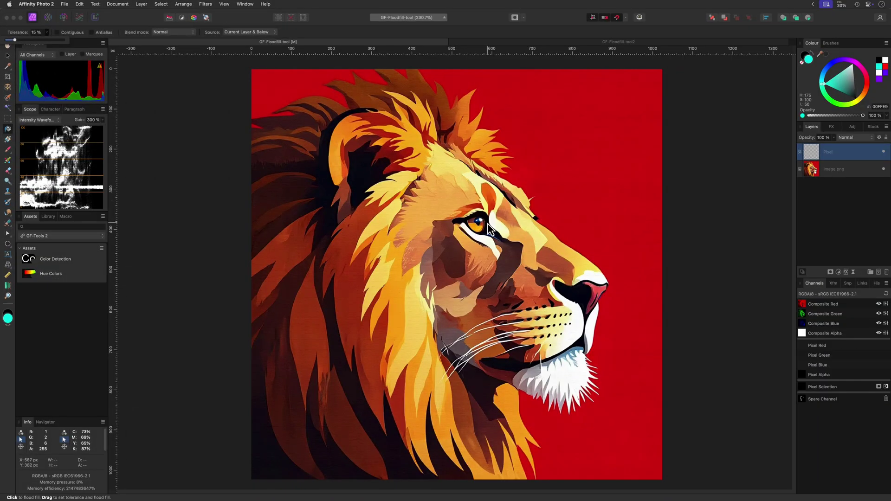
{"action": "left_click", "coordinate": [491, 219]}
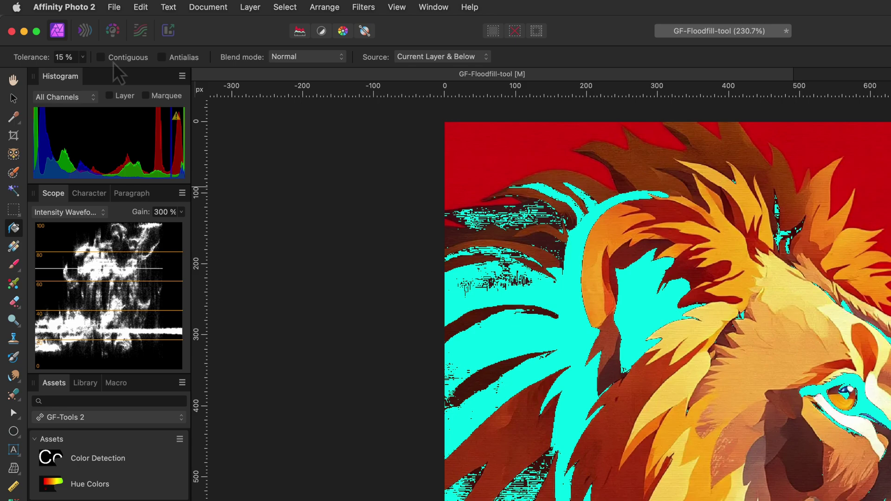
Step: Undo the scattered fill, enable Contiguous, and fill the dark area around the eye cyan
{"action": "key", "text": "super+z"}
{"action": "left_click", "coordinate": [113, 60]}
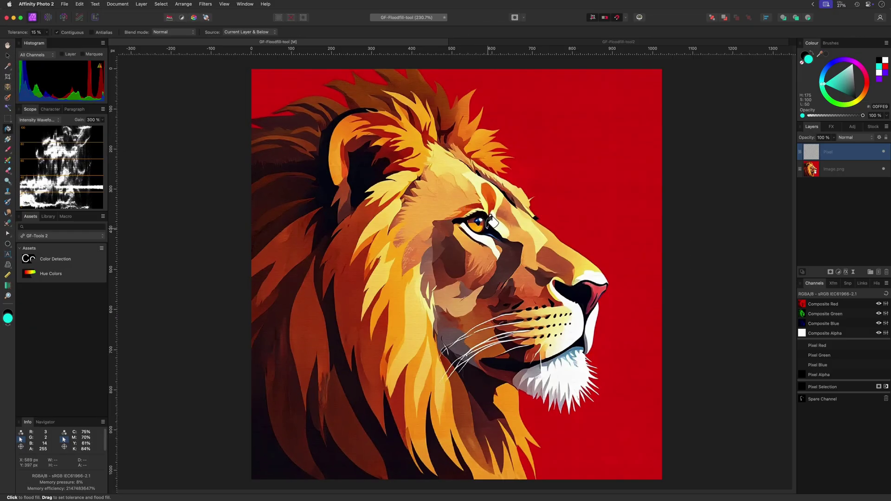
{"action": "left_click", "coordinate": [491, 222]}
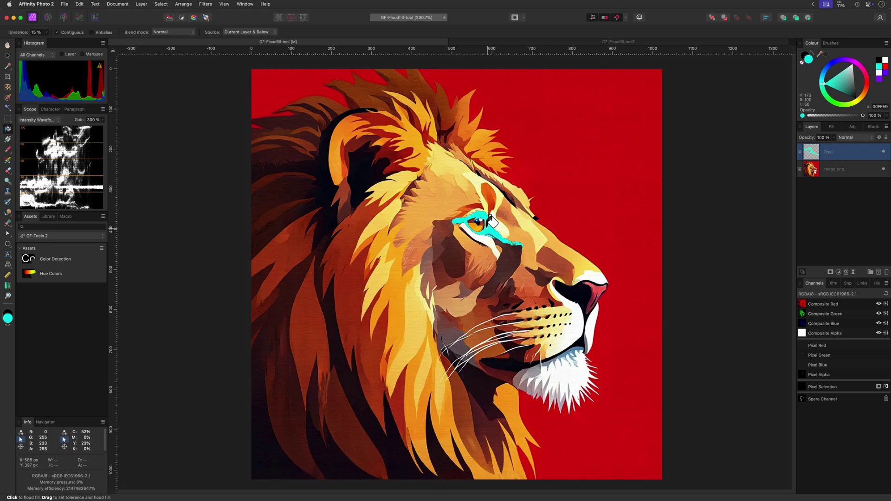
Step: Zoom in, turn on Antialias, and refill the dark eye patch with smooth cyan edges
{"action": "scroll", "coordinate": [491, 222], "scroll_direction": "up", "scroll_amount": 3}
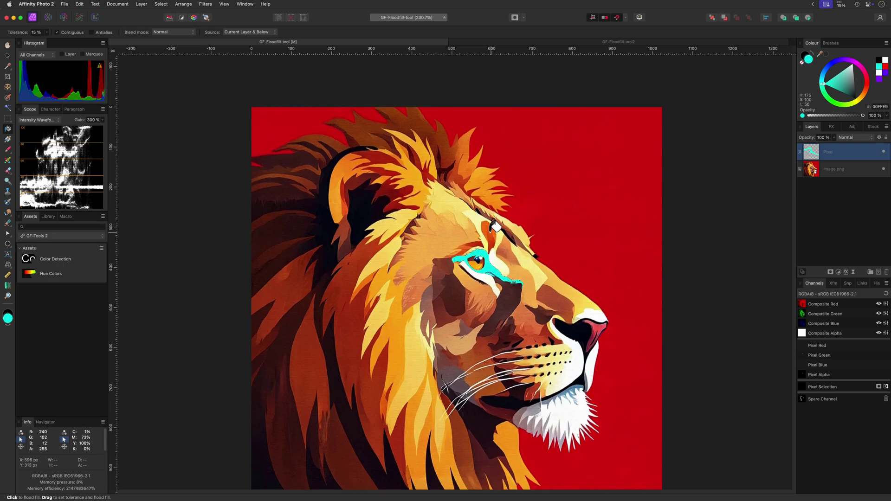
{"action": "scroll", "coordinate": [495, 227], "scroll_direction": "down", "scroll_amount": 2}
{"action": "scroll", "coordinate": [496, 227], "scroll_direction": "down", "scroll_amount": 1}
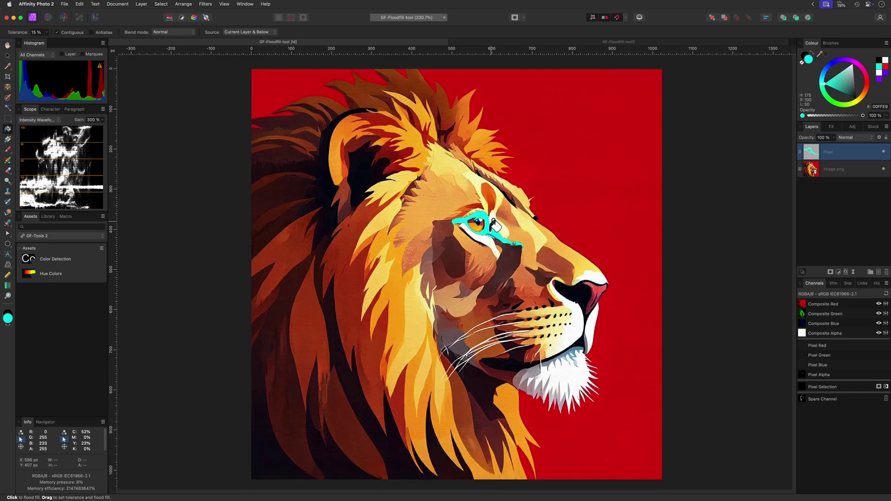
{"action": "scroll", "coordinate": [495, 226], "scroll_direction": "up", "scroll_amount": 10}
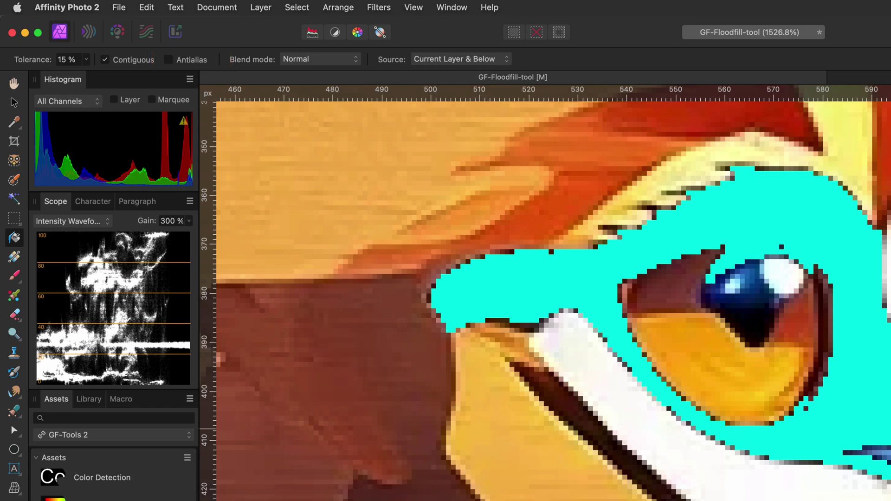
{"action": "left_click", "coordinate": [181, 62]}
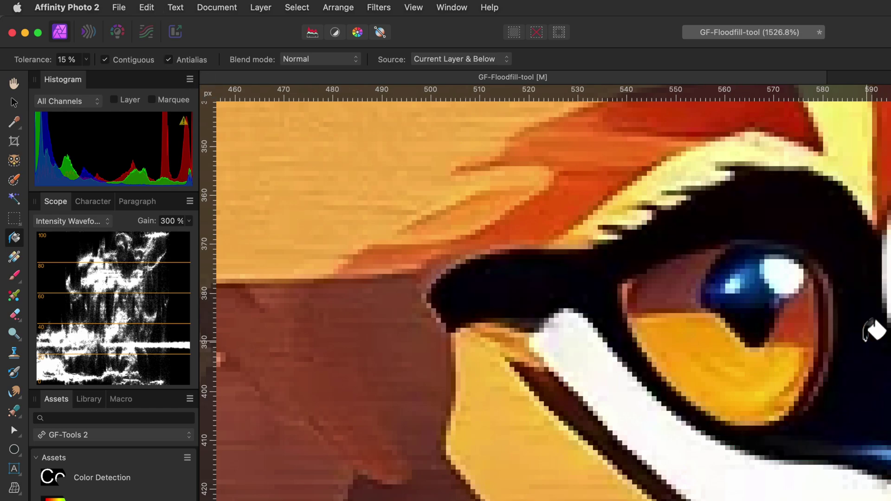
{"action": "left_click", "coordinate": [865, 335]}
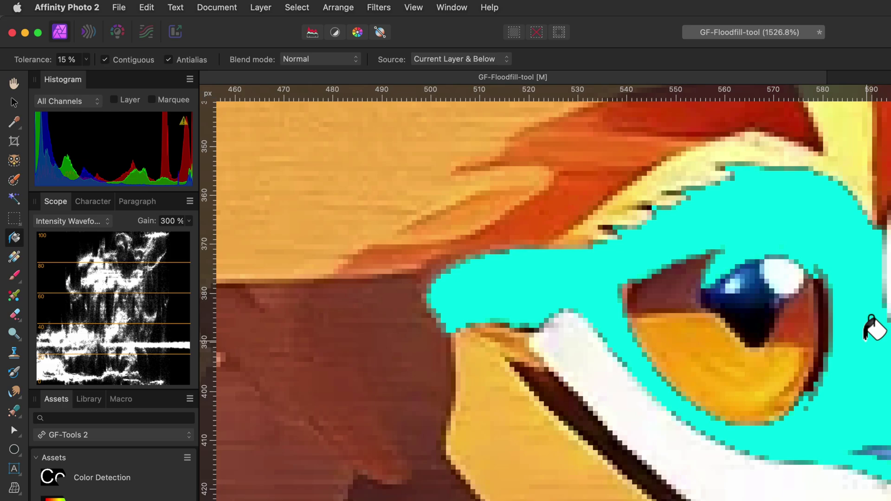
{"action": "key", "text": "super+9"}
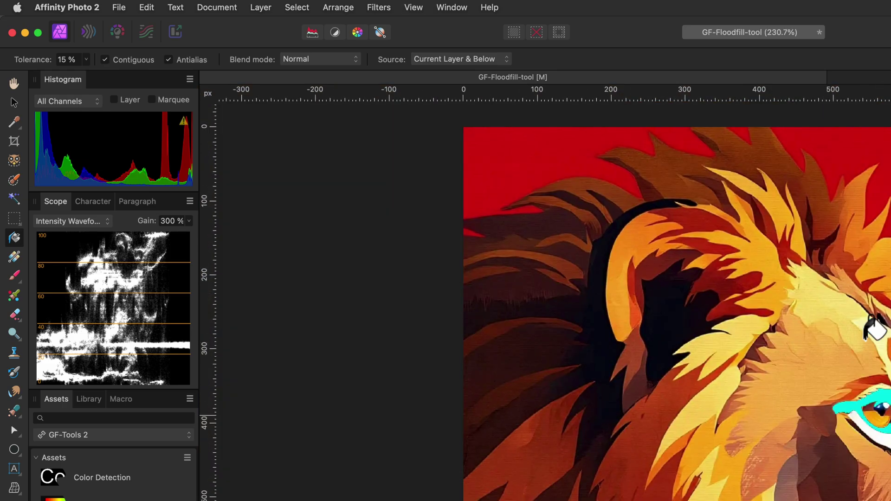
{"action": "left_click", "coordinate": [335, 63]}
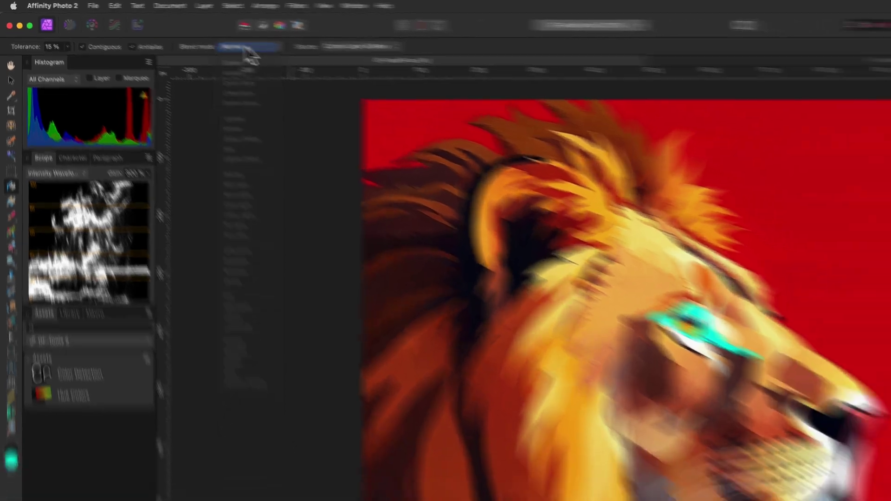
{"action": "left_click", "coordinate": [248, 54]}
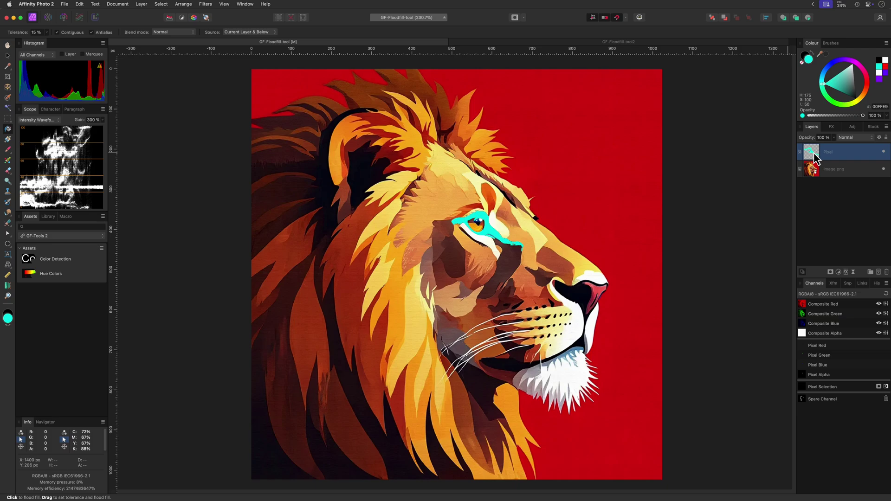
{"action": "left_click", "coordinate": [851, 140]}
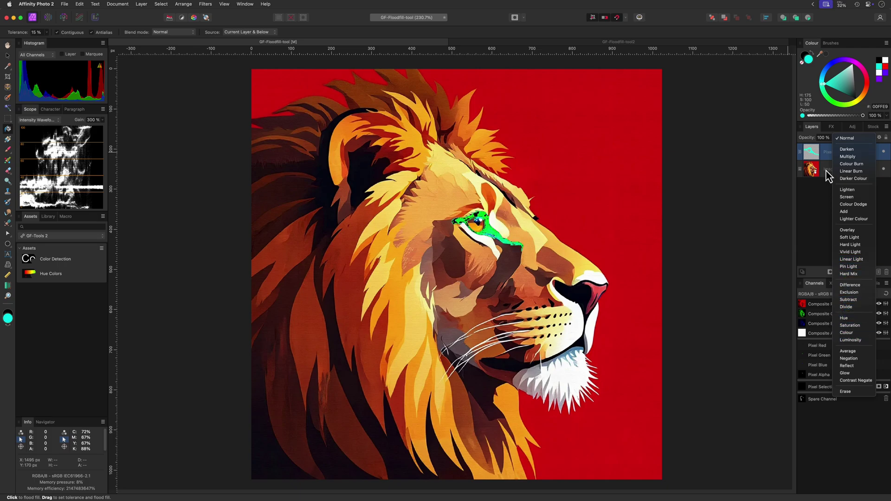
{"action": "left_click", "coordinate": [852, 138]}
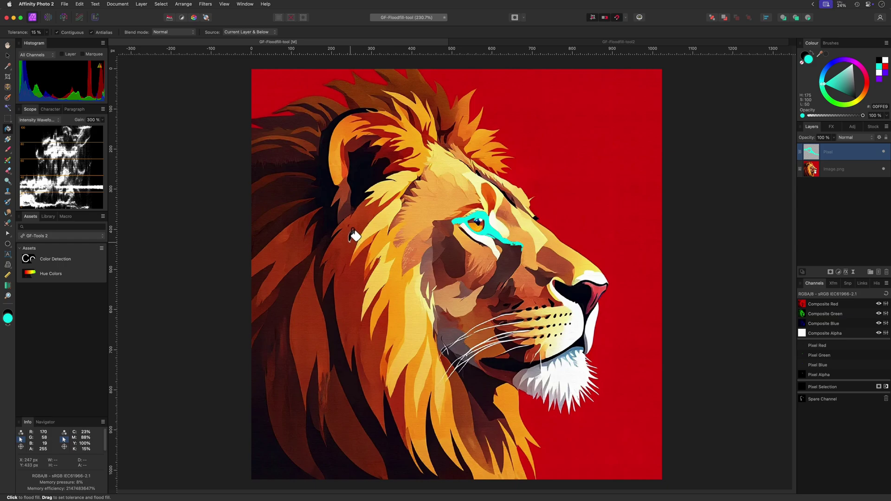
Step: Try a cyan mane fill by dragging, cancel it, and undo the eye fill
{"action": "left_click_drag", "start_coordinate": [353, 235], "coordinate": [503, 309]}
{"action": "key", "text": "Escape"}
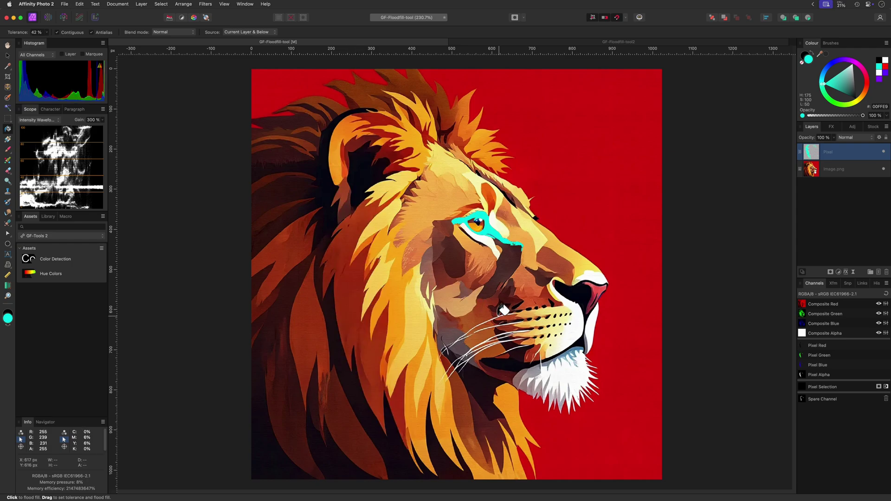
{"action": "key", "text": "super+z"}
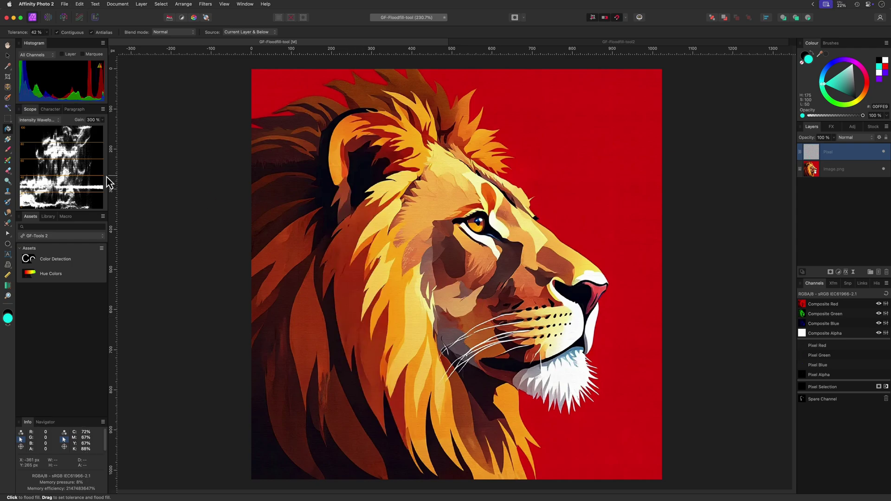
{"action": "left_click", "coordinate": [8, 119]}
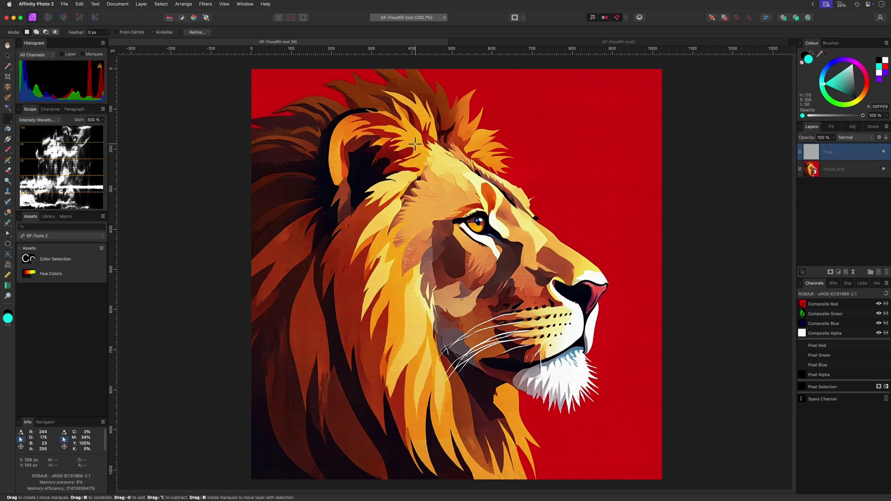
{"action": "left_click_drag", "start_coordinate": [304, 188], "coordinate": [545, 341]}
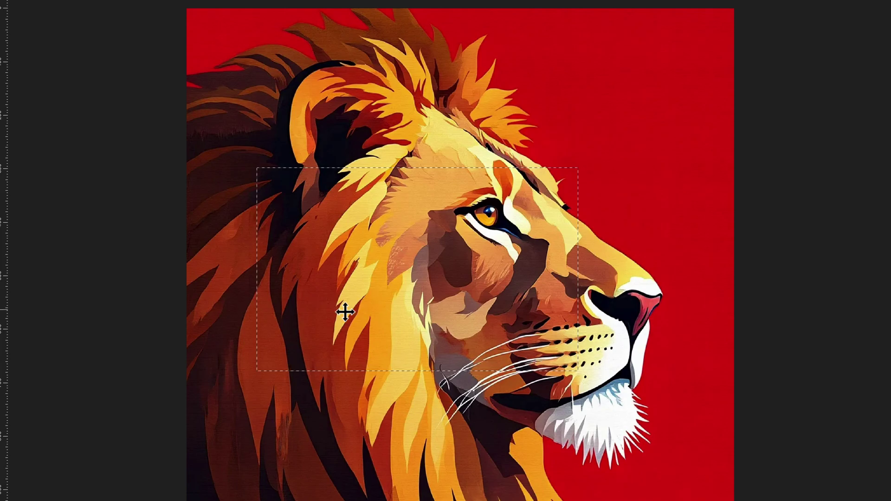
{"action": "key", "text": "g"}
{"action": "left_click", "coordinate": [317, 242]}
{"action": "key", "text": "ctrl+z"}
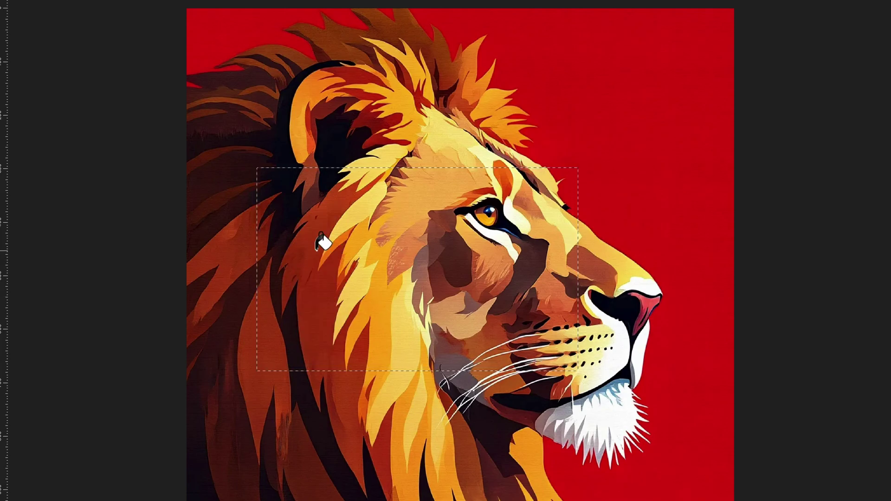
{"action": "left_click", "coordinate": [324, 240]}
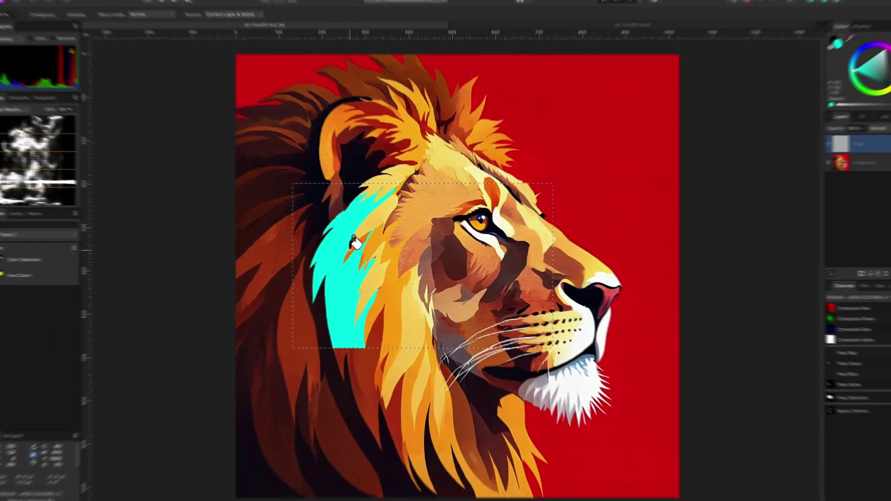
{"action": "key", "text": "ctrl+z"}
{"action": "left_click_drag", "start_coordinate": [375, 251], "coordinate": [395, 273]}
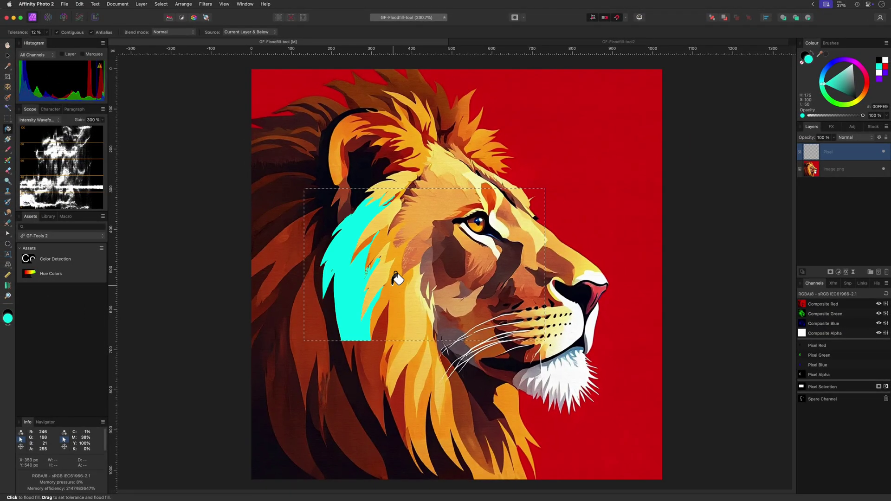
{"action": "key", "text": "ctrl+z"}
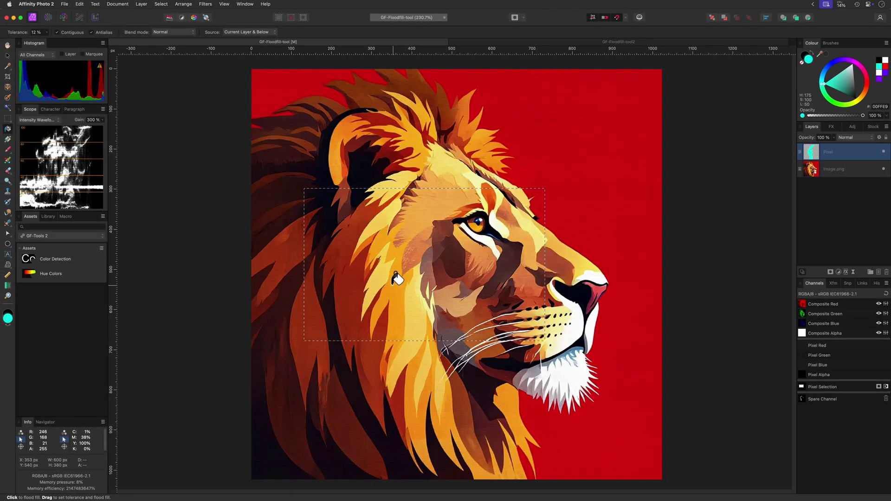
{"action": "key", "text": "ctrl+d"}
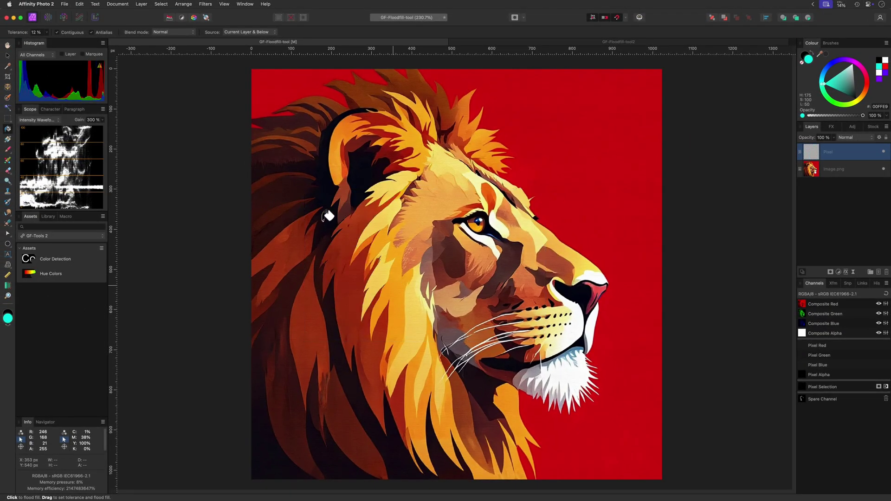
Step: Add a cyan Fill layer, mask it with the Spare Channel selection of mane strands, and expand it
{"action": "left_click", "coordinate": [141, 4]}
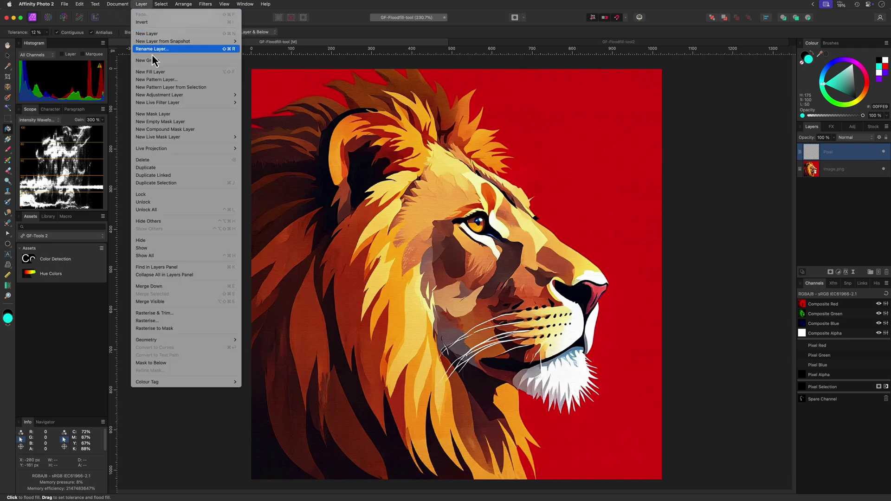
{"action": "left_click", "coordinate": [155, 73]}
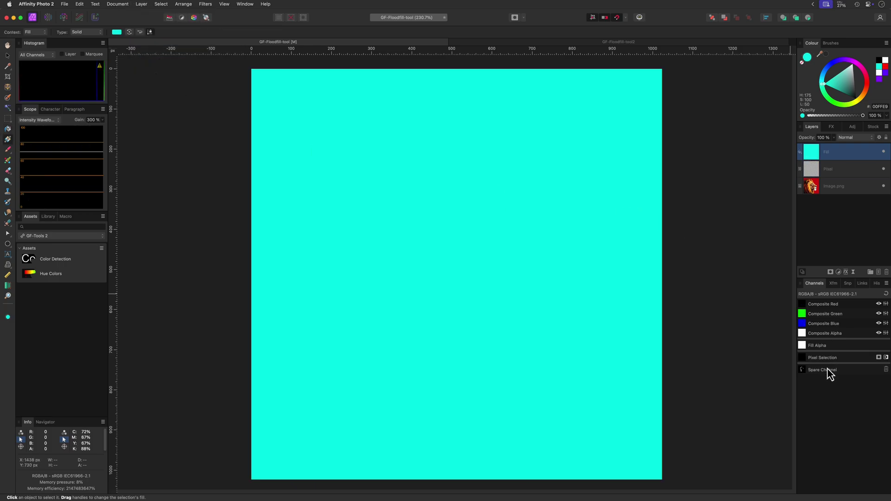
{"action": "right_click", "coordinate": [827, 371]}
{"action": "left_click", "coordinate": [815, 319]}
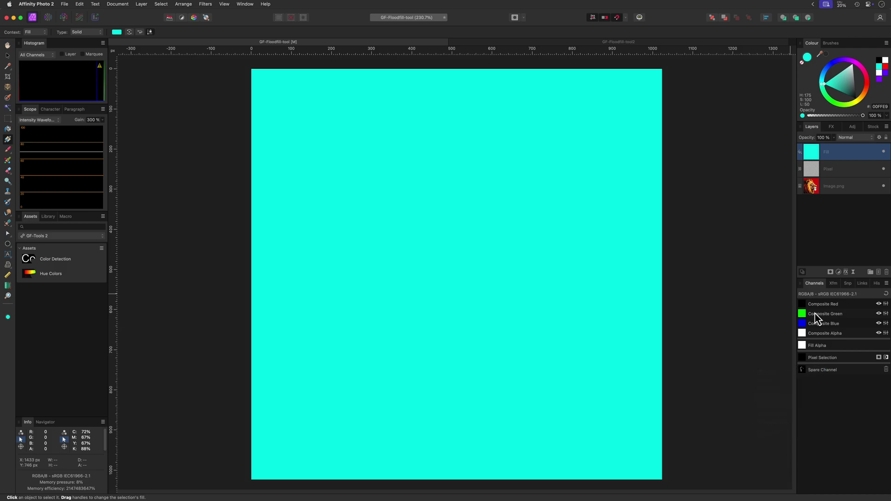
{"action": "left_click", "coordinate": [830, 272]}
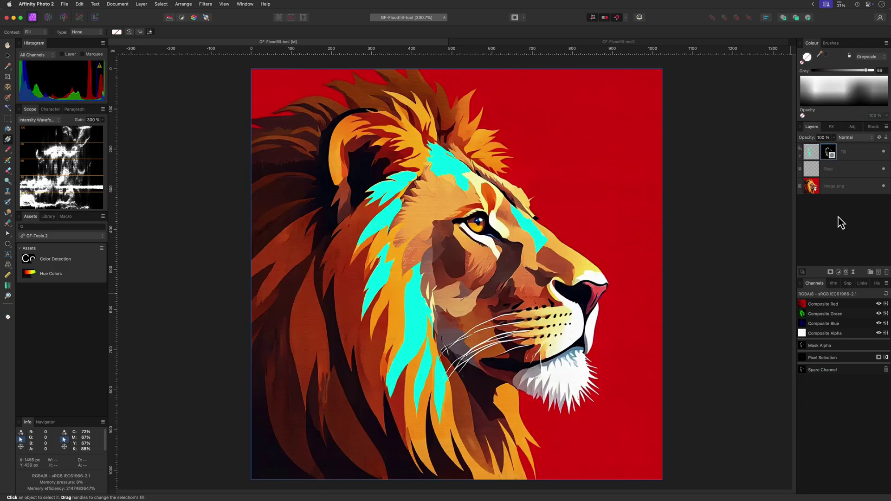
{"action": "left_click", "coordinate": [800, 156]}
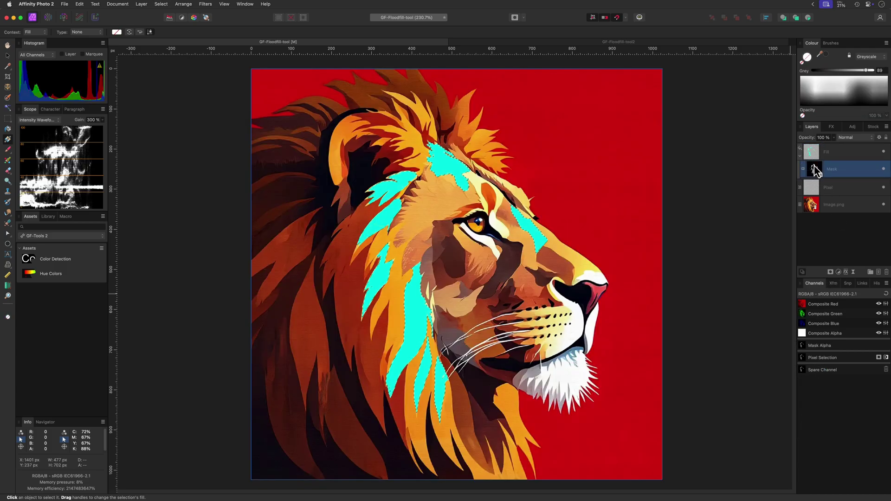
Step: Show the mask alone, choose Flood Fill sampling Current Layer, and set black as fill colour
{"action": "left_click", "coordinate": [815, 170], "text": "alt"}
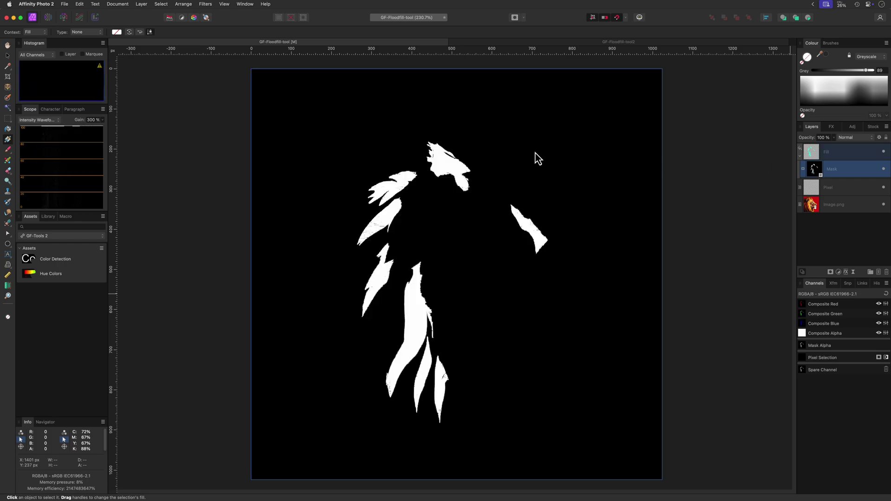
{"action": "left_click", "coordinate": [8, 129]}
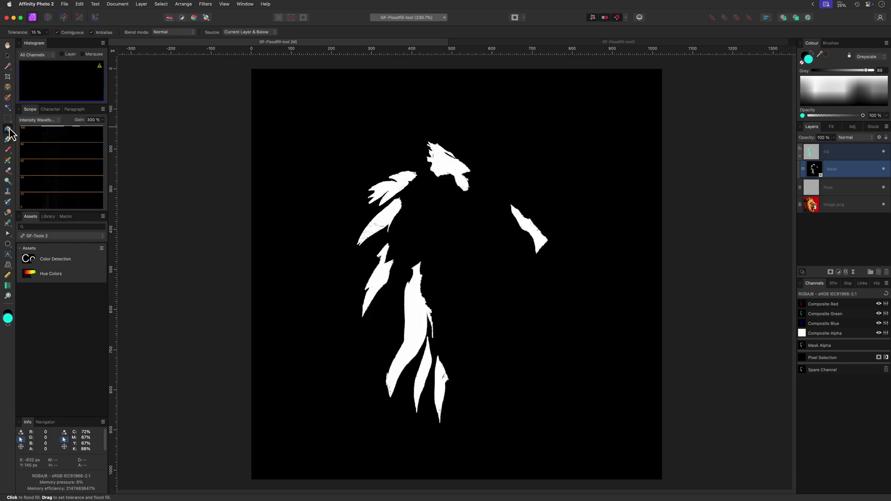
{"action": "left_click", "coordinate": [253, 32]}
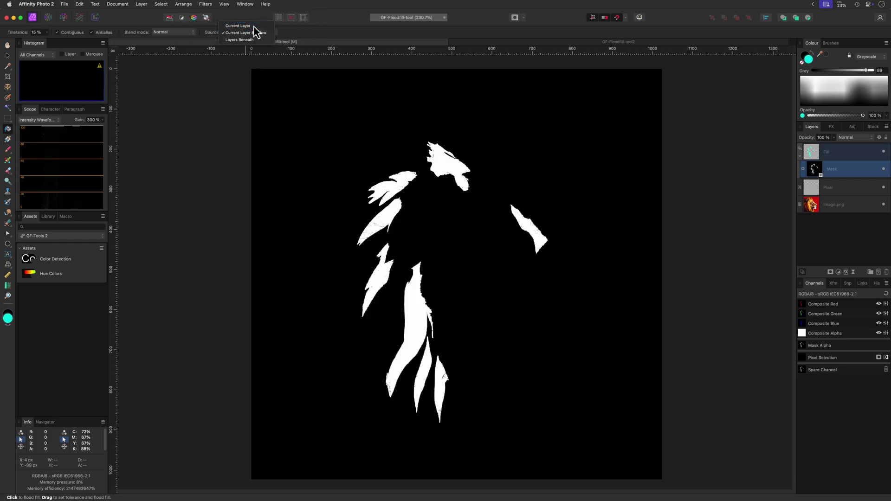
{"action": "left_click", "coordinate": [254, 26]}
{"action": "left_click", "coordinate": [844, 95]}
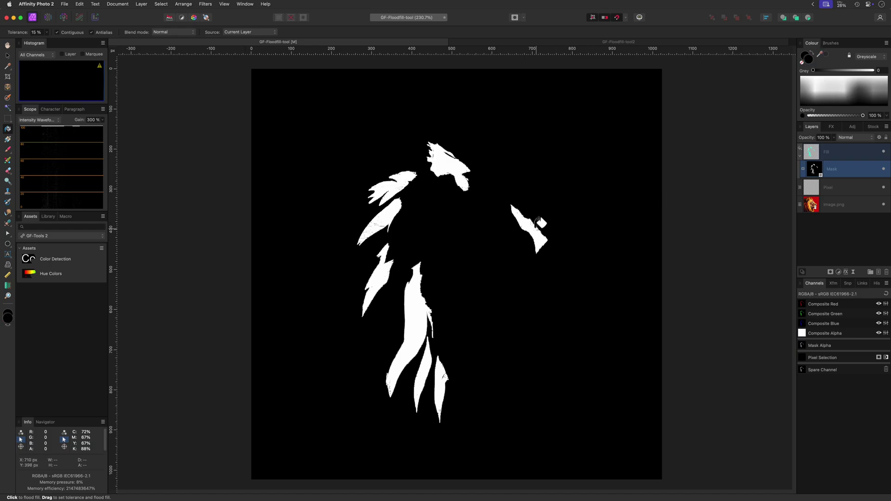
Step: Fill four white mask shapes black, leaving cyan on one upper streak and one lower strand
{"action": "left_click", "coordinate": [536, 224]}
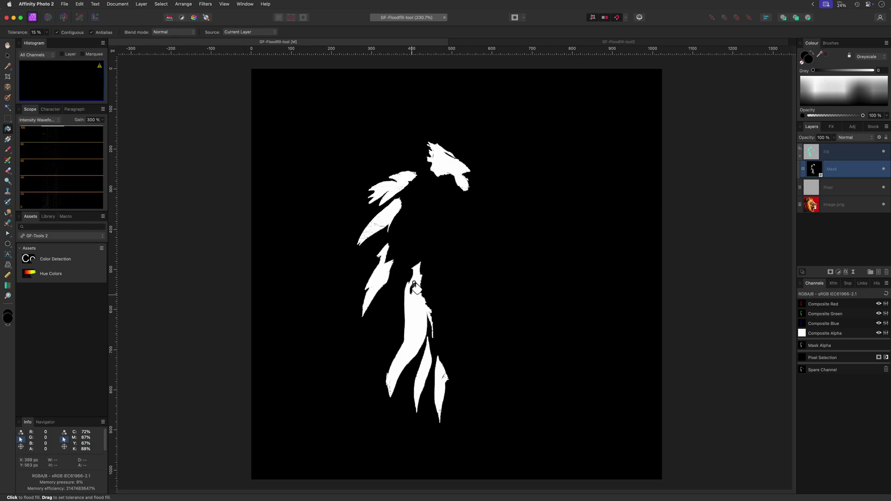
{"action": "left_click", "coordinate": [414, 288]}
{"action": "left_click", "coordinate": [867, 176], "text": "alt"}
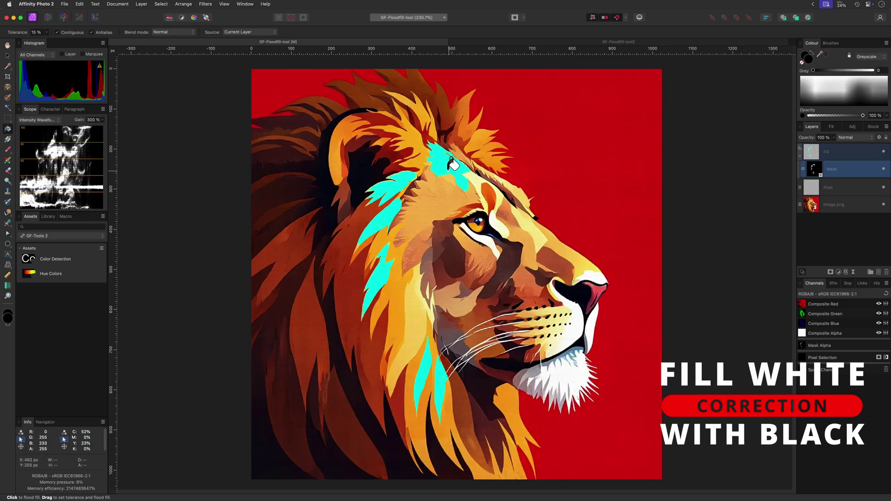
{"action": "left_click", "coordinate": [453, 165]}
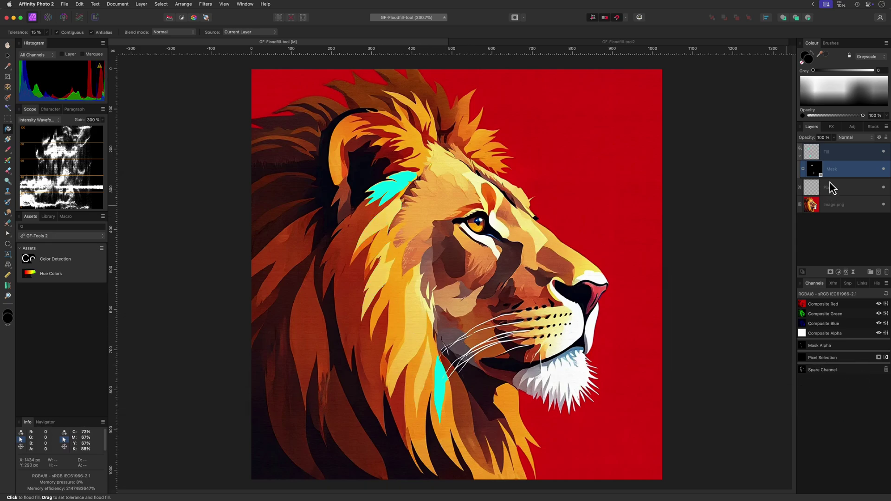
Step: Delete the cyan Fill layer and set the flood fill Source to Layers Beneath
{"action": "key", "text": "Delete"}
{"action": "left_click", "coordinate": [257, 34]}
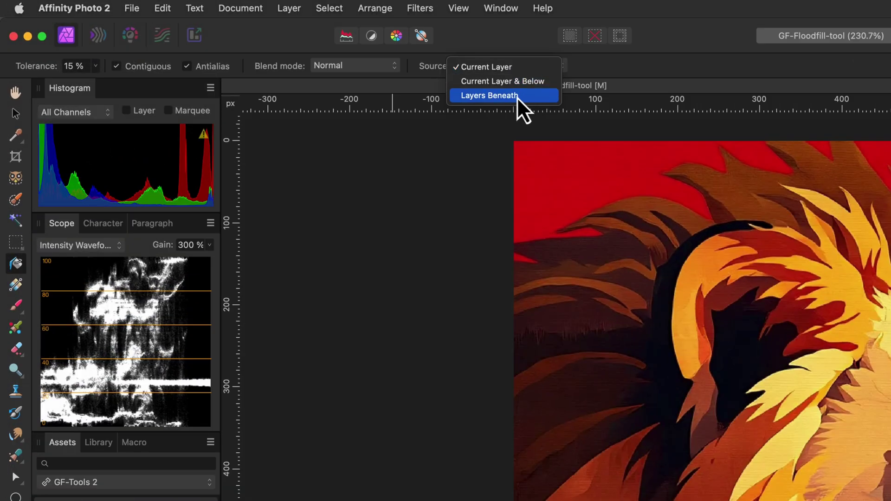
{"action": "left_click", "coordinate": [517, 95]}
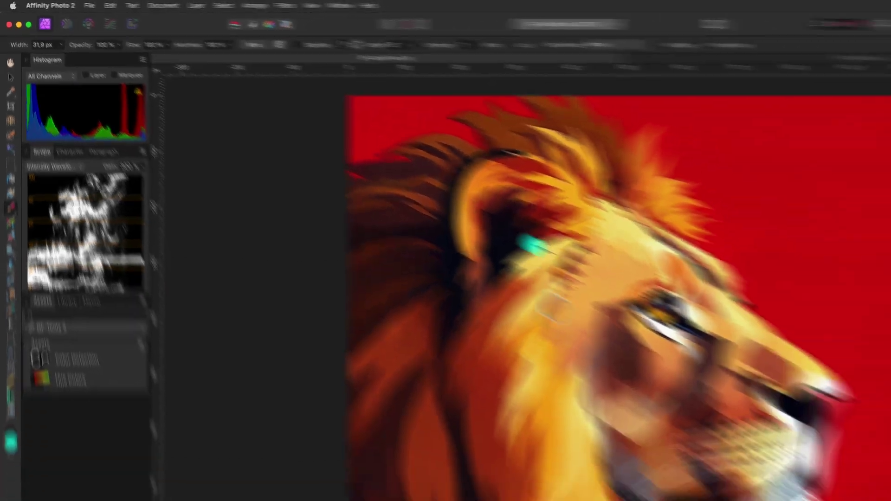
Step: Paint a black test loop on the face, flood fill the mane cyan, then undo both
{"action": "key", "text": "b"}
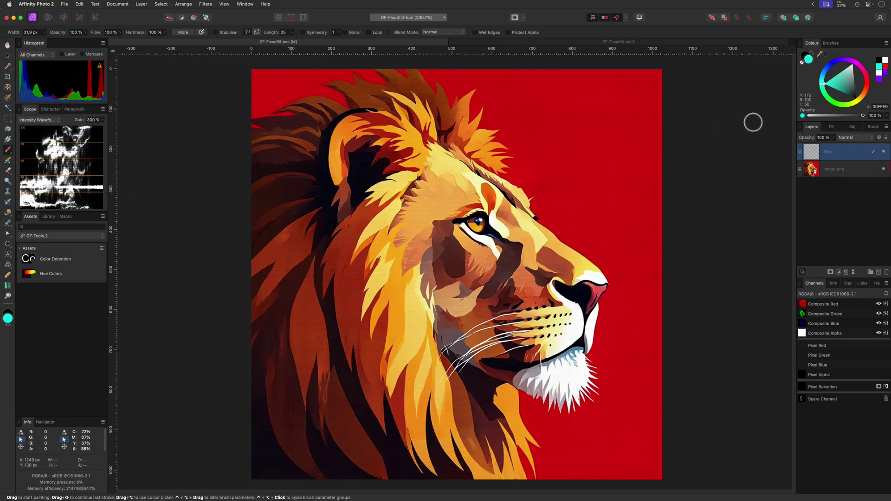
{"action": "key", "text": "x"}
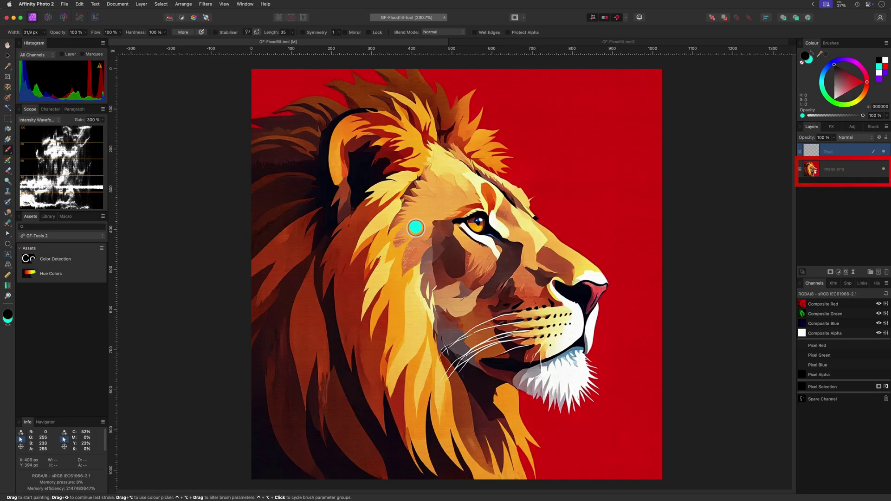
{"action": "mouse_move", "coordinate": [404, 232]}
{"action": "left_mouse_down"}
{"action": "mouse_move", "coordinate": [465, 177]}
{"action": "mouse_move", "coordinate": [523, 189]}
{"action": "mouse_move", "coordinate": [538, 242]}
{"action": "mouse_move", "coordinate": [505, 270]}
{"action": "mouse_move", "coordinate": [425, 266]}
{"action": "mouse_move", "coordinate": [396, 278]}
{"action": "mouse_move", "coordinate": [399, 306]}
{"action": "mouse_move", "coordinate": [418, 308]}
{"action": "mouse_move", "coordinate": [410, 369]}
{"action": "left_mouse_up"}
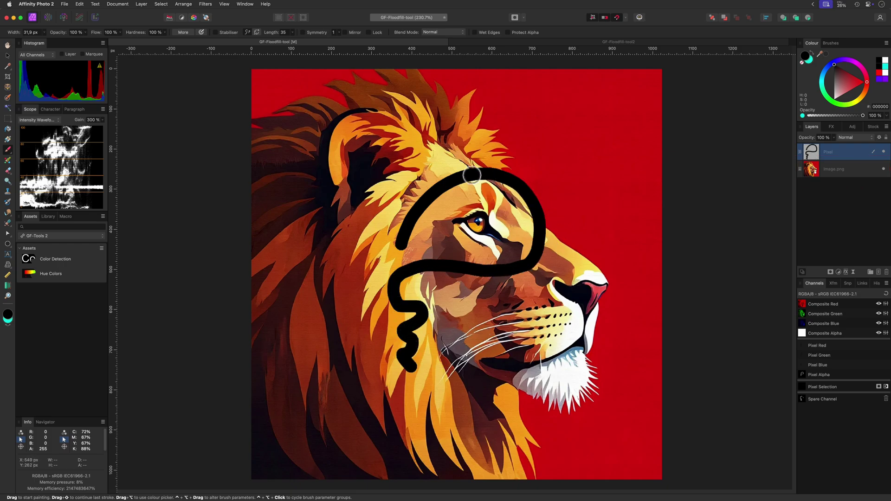
{"action": "key", "text": "x"}
{"action": "key", "text": "g"}
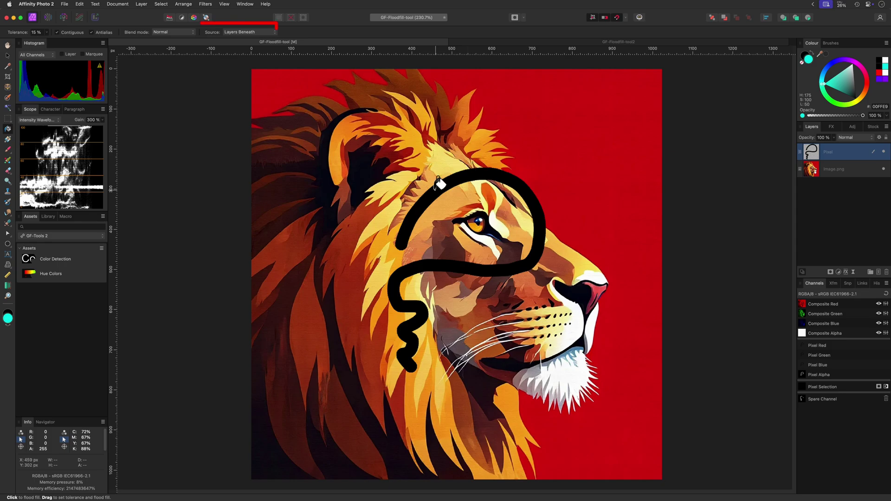
{"action": "left_click", "coordinate": [439, 184]}
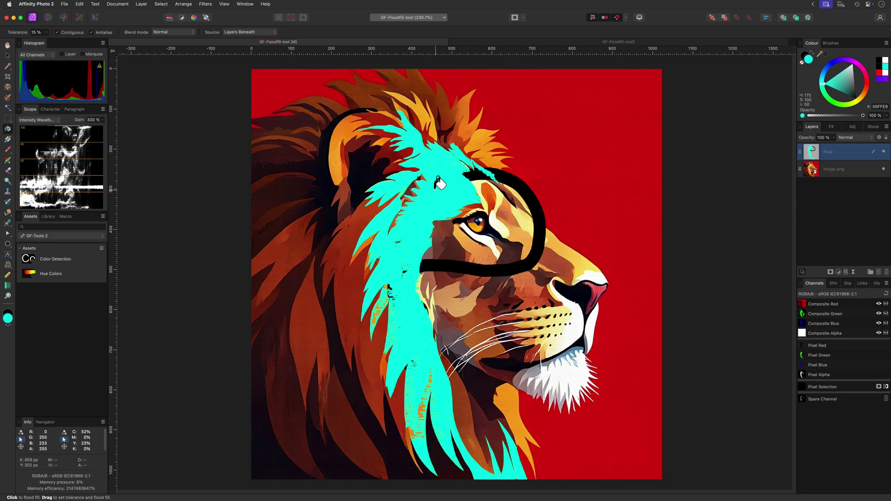
{"action": "key", "text": "super+z"}
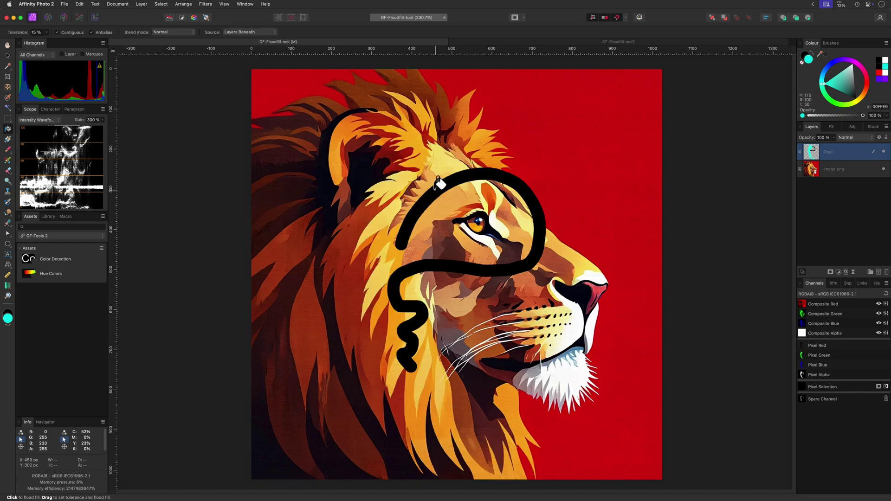
{"action": "key", "text": "super+z"}
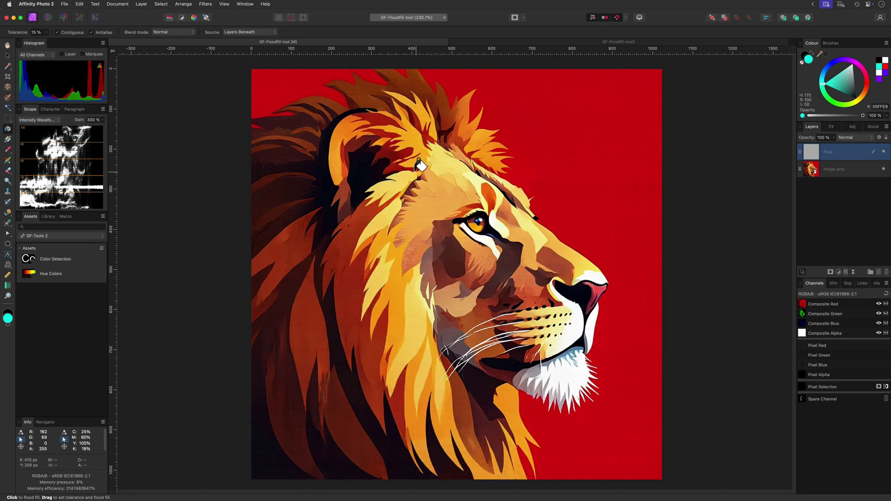
Step: Flood select a mane strip and fill it with the cyan primary colour
{"action": "left_click", "coordinate": [8, 107]}
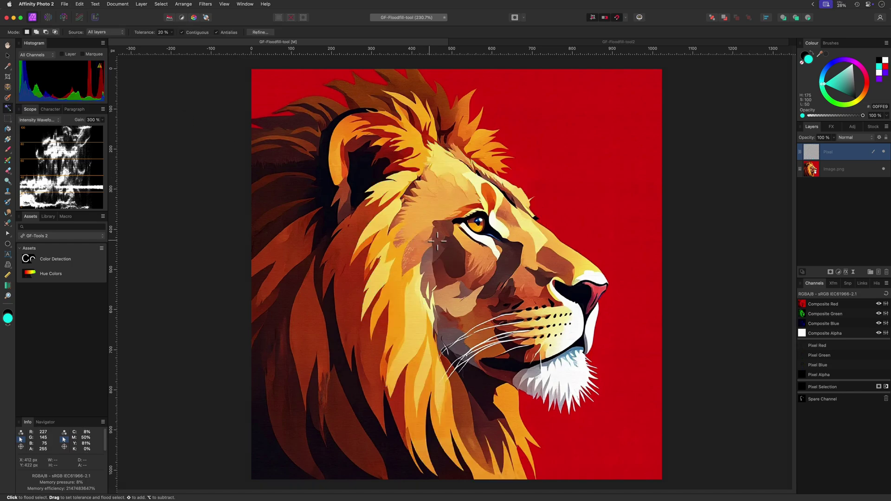
{"action": "left_click", "coordinate": [349, 237]}
{"action": "left_click", "coordinate": [79, 3]}
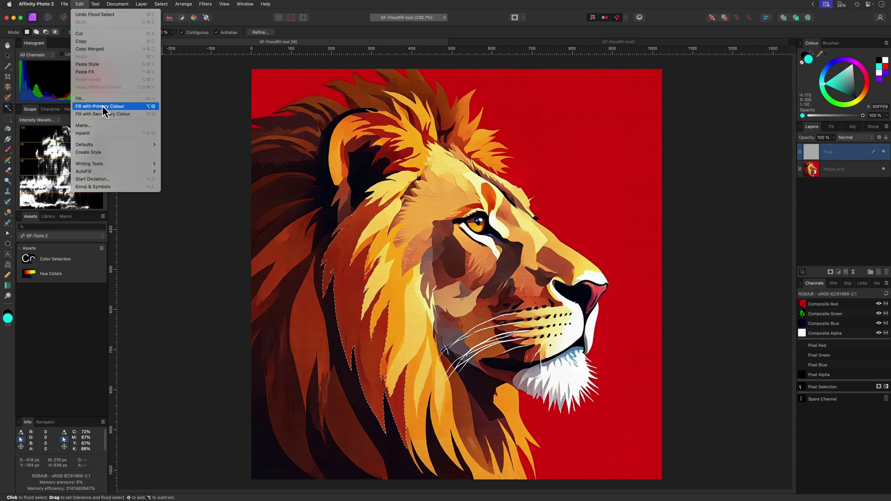
{"action": "left_click", "coordinate": [103, 109]}
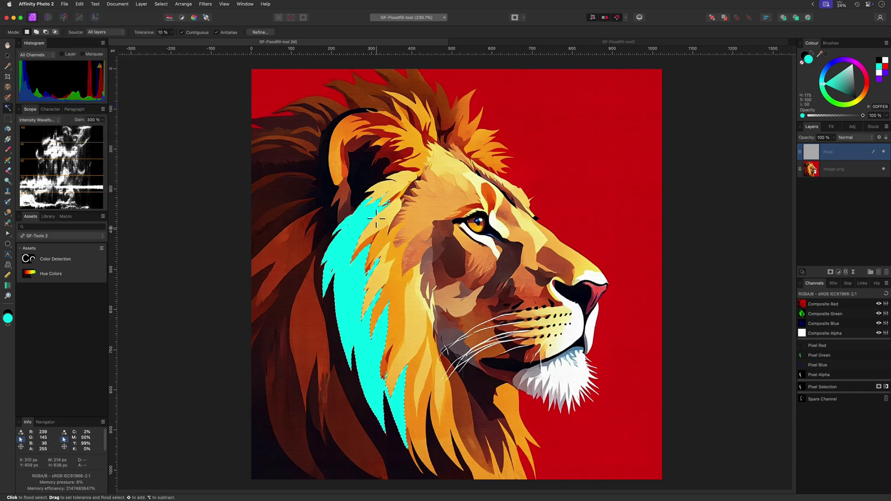
Step: Fill the face-edge strip, forehead and jaw patches cyan, then flood fill the fox orange
{"action": "left_click_drag", "start_coordinate": [582, 262], "coordinate": [622, 273]}
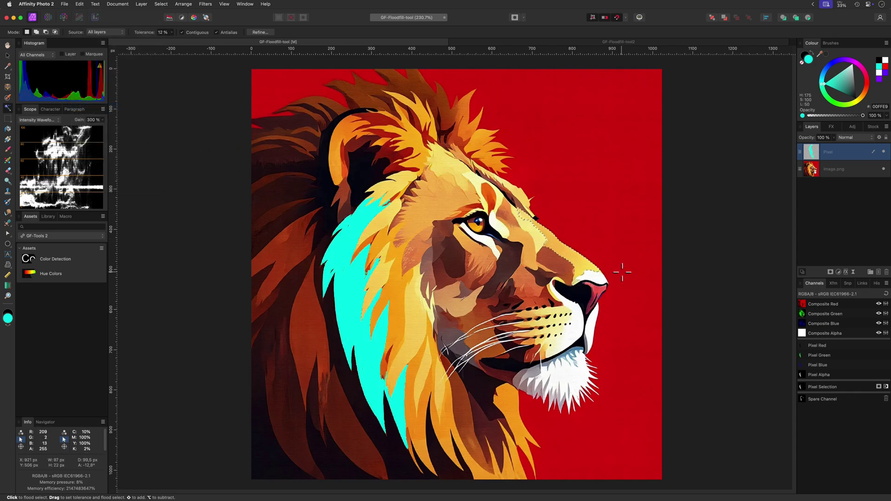
{"action": "key", "text": "super+BackSpace"}
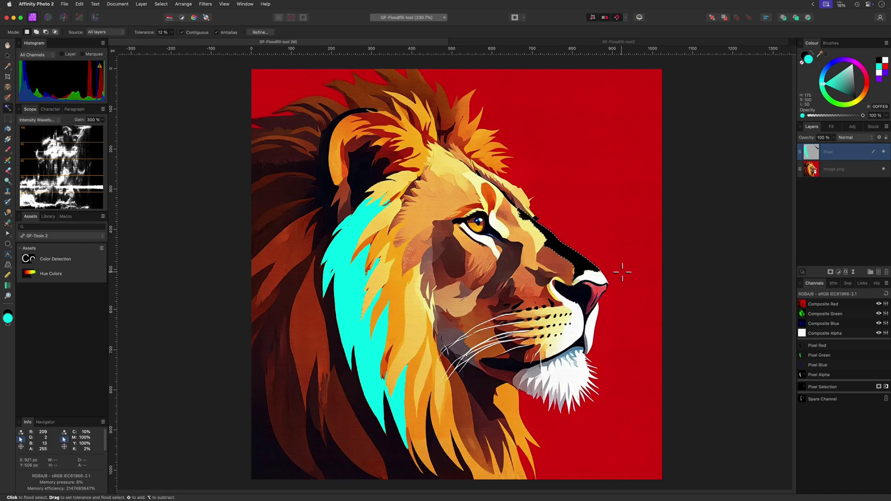
{"action": "key", "text": "alt+BackSpace"}
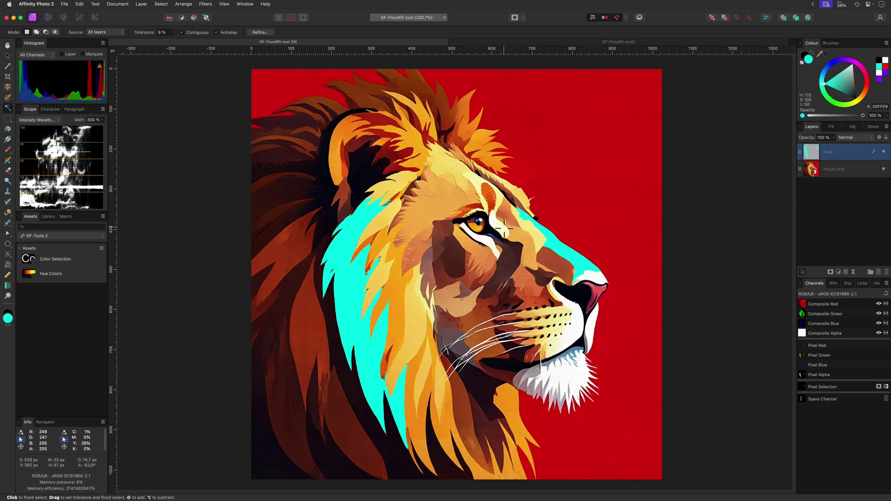
{"action": "left_click_drag", "start_coordinate": [507, 230], "coordinate": [509, 231]}
{"action": "key", "text": "alt+BackSpace"}
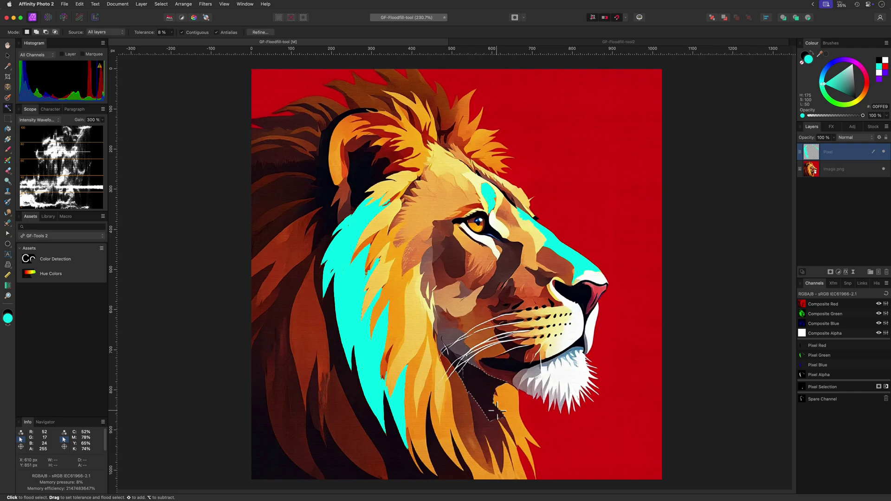
{"action": "key", "text": "alt+BackSpace"}
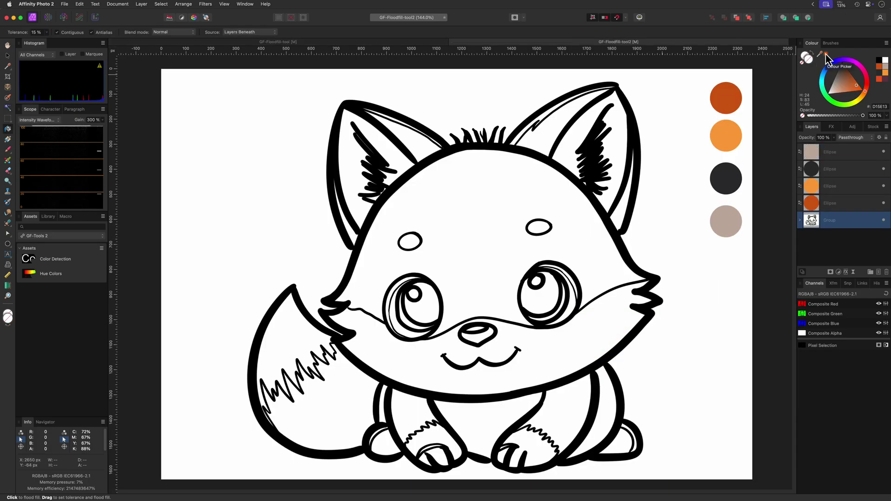
{"action": "left_click_drag", "start_coordinate": [468, 195], "coordinate": [627, 198]}
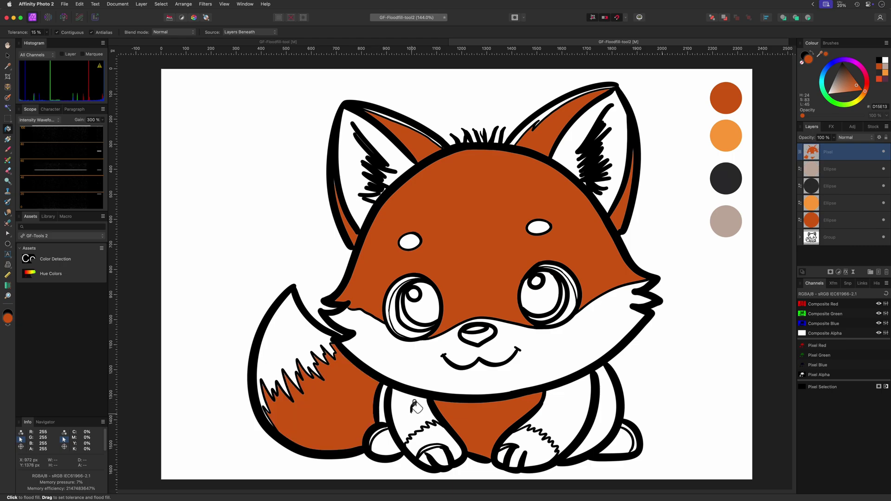
Step: Fill the tail and lower body orange, then fill both eyes black
{"action": "left_click", "coordinate": [416, 406]}
{"action": "key", "text": "d"}
{"action": "left_click", "coordinate": [559, 282]}
{"action": "left_click_drag", "start_coordinate": [559, 281], "coordinate": [584, 290]}
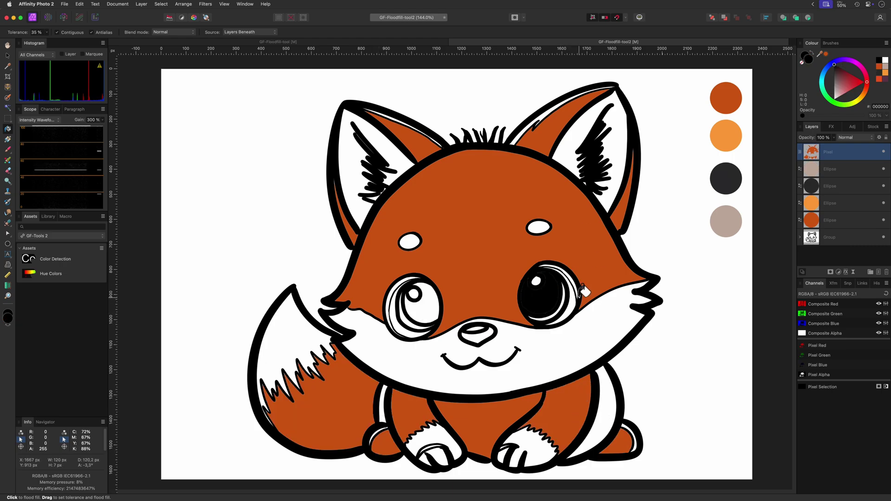
{"action": "left_click", "coordinate": [418, 306]}
Step: Fill the muzzle, tail tip, leg stripe and white ear areas light orange
{"action": "left_click_drag", "start_coordinate": [820, 53], "coordinate": [725, 136]}
{"action": "left_click", "coordinate": [557, 341]}
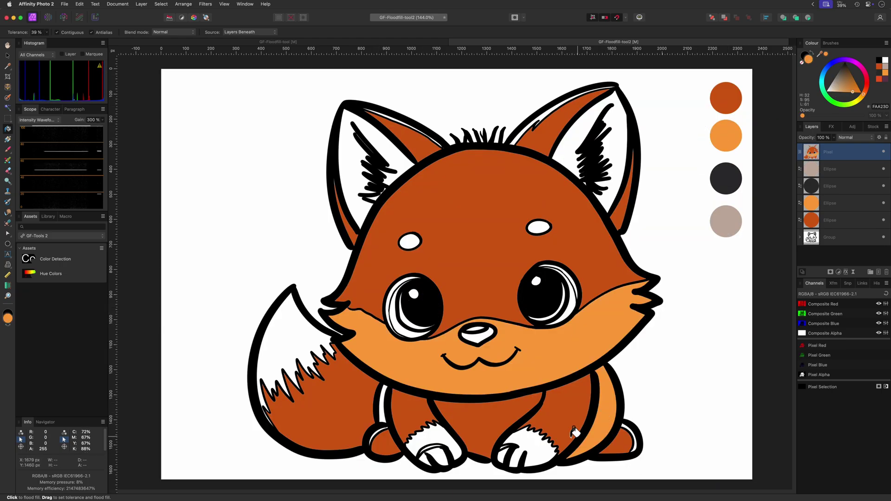
{"action": "left_click", "coordinate": [283, 353]}
{"action": "left_click", "coordinate": [348, 158]}
{"action": "left_click", "coordinate": [617, 149]}
{"action": "left_click", "coordinate": [556, 111]}
{"action": "left_click", "coordinate": [385, 147]}
Step: Fill both front paws and both rear paw patches black
{"action": "left_click_drag", "start_coordinate": [731, 181], "coordinate": [732, 181]}
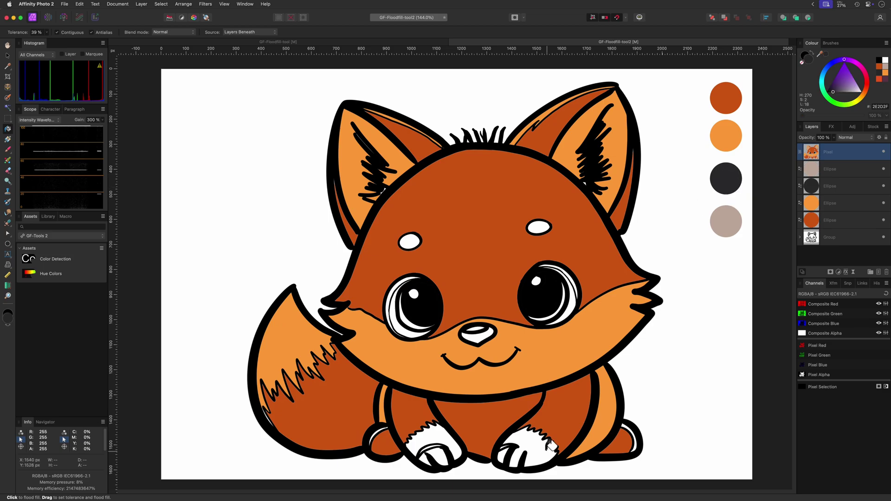
{"action": "left_click", "coordinate": [427, 445]}
{"action": "left_click", "coordinate": [508, 452]}
{"action": "left_click", "coordinate": [628, 436]}
{"action": "left_click", "coordinate": [381, 434]}
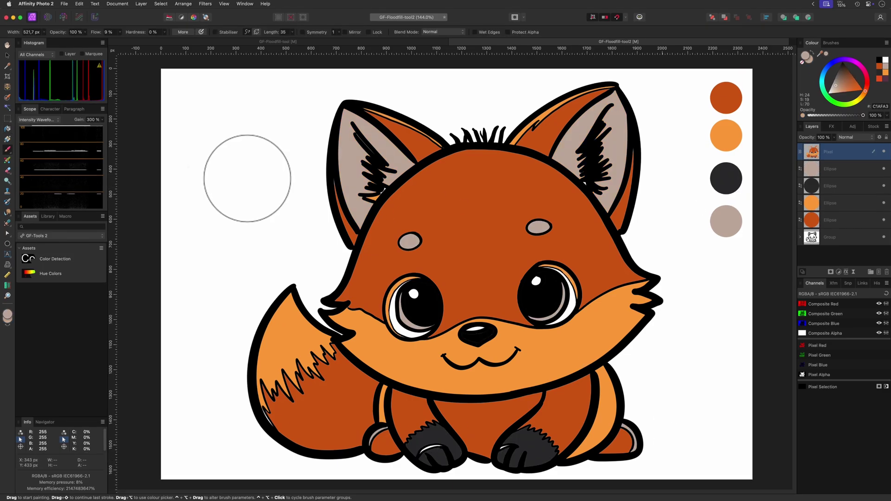